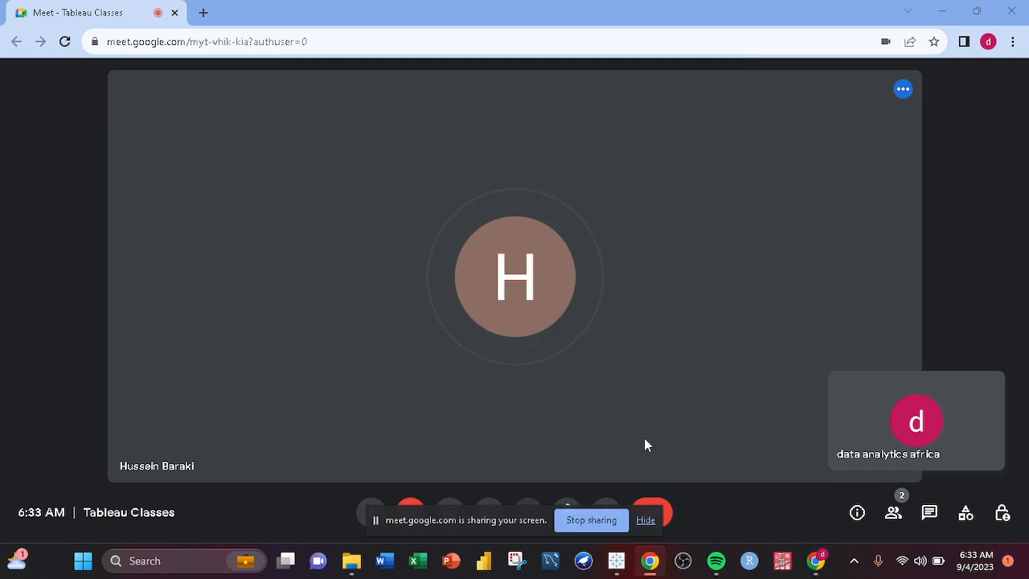
# - Switch to Tableau and open the Tableau week one workbook
pyautogui.click(644, 520)
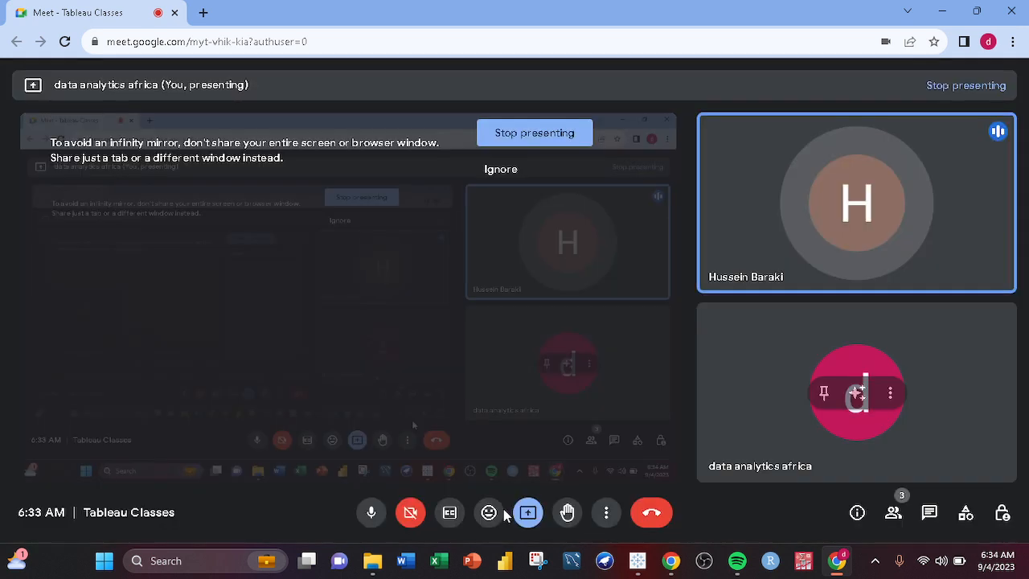
pyautogui.click(638, 560)
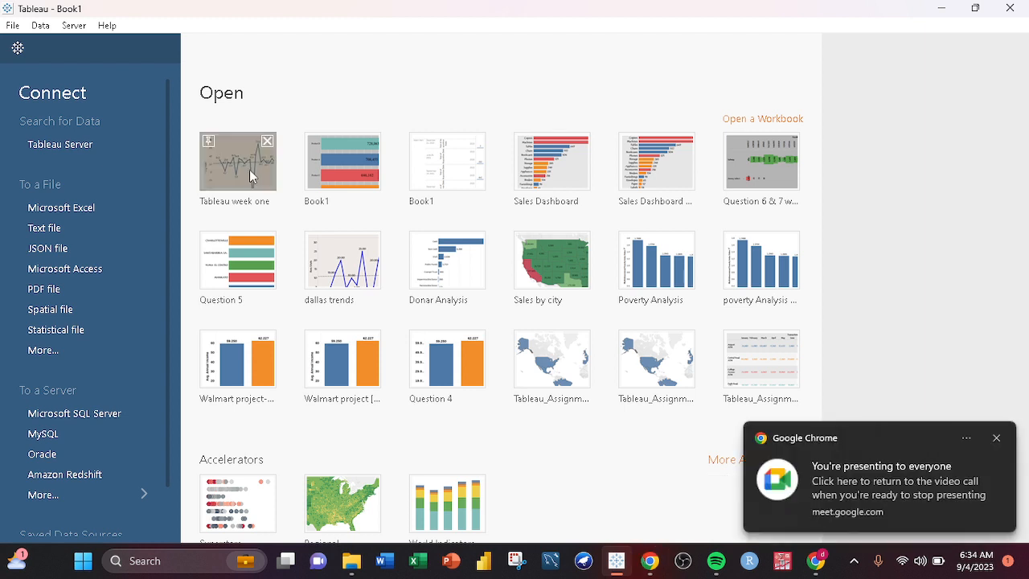
pyautogui.click(995, 438)
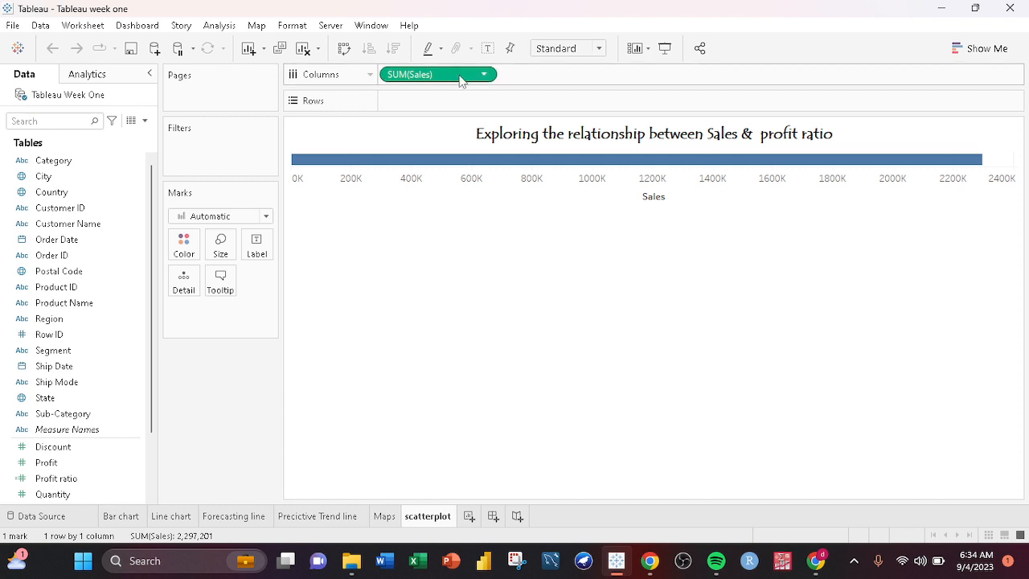
# - Rebuild the scatterplot sheet with Sales on Columns and Profit ratio on Rows
pyautogui.moveTo(460, 81); pyautogui.dragTo(103, 428)
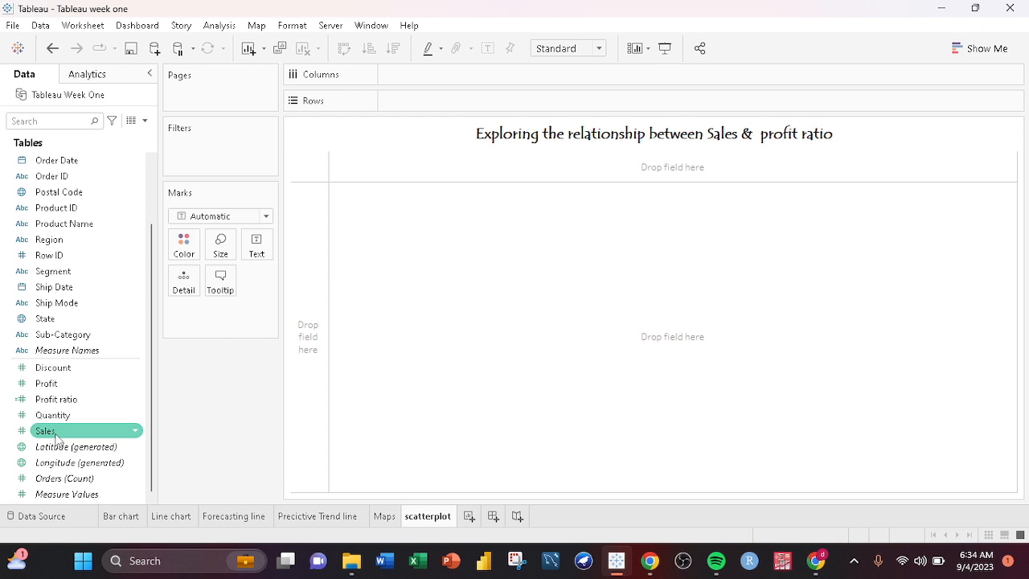
pyautogui.moveTo(56, 438); pyautogui.dragTo(416, 223)
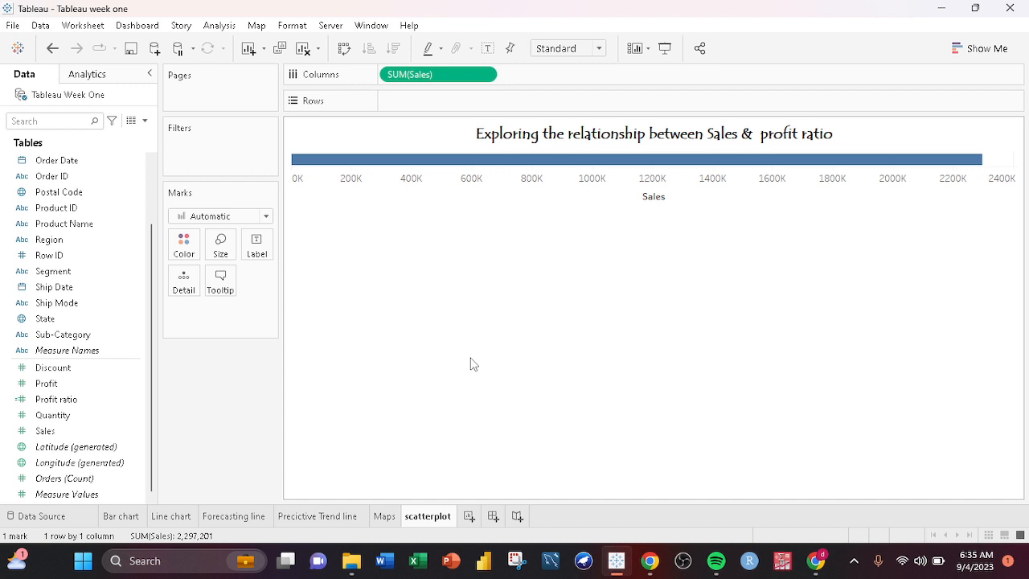
pyautogui.moveTo(58, 399); pyautogui.dragTo(73, 390)
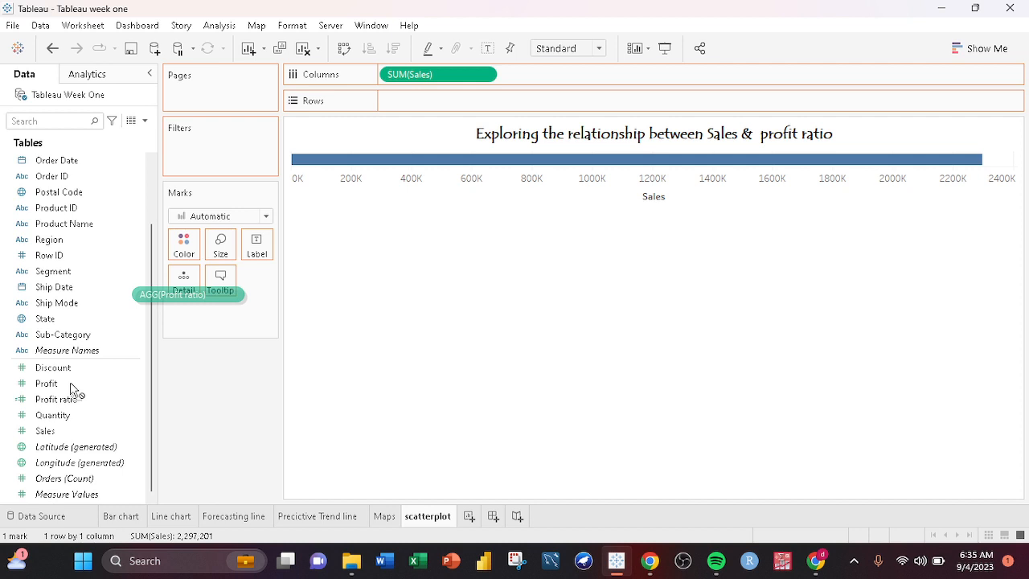
pyautogui.moveTo(71, 390); pyautogui.dragTo(438, 100)
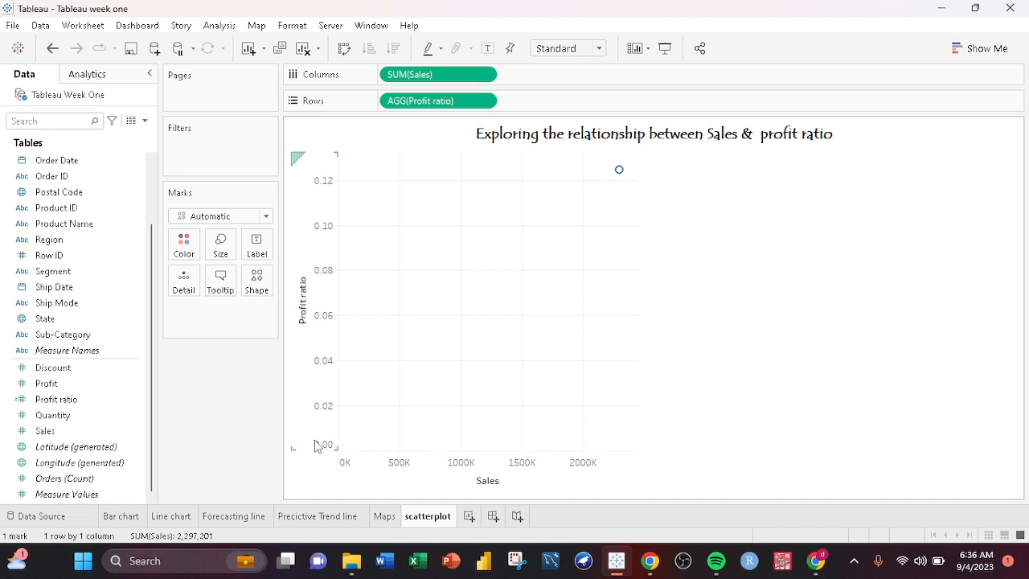
# - Try the Percent of Total quick table calculation on the Profit ratio in Rows, and undo it
pyautogui.click(483, 100)
pyautogui.moveTo(463, 321)
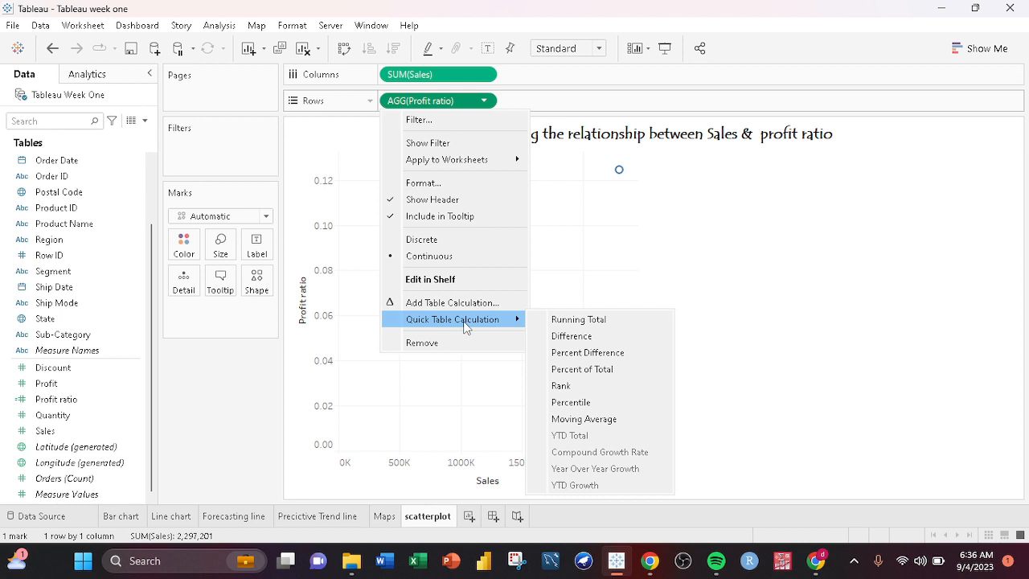
pyautogui.click(581, 369)
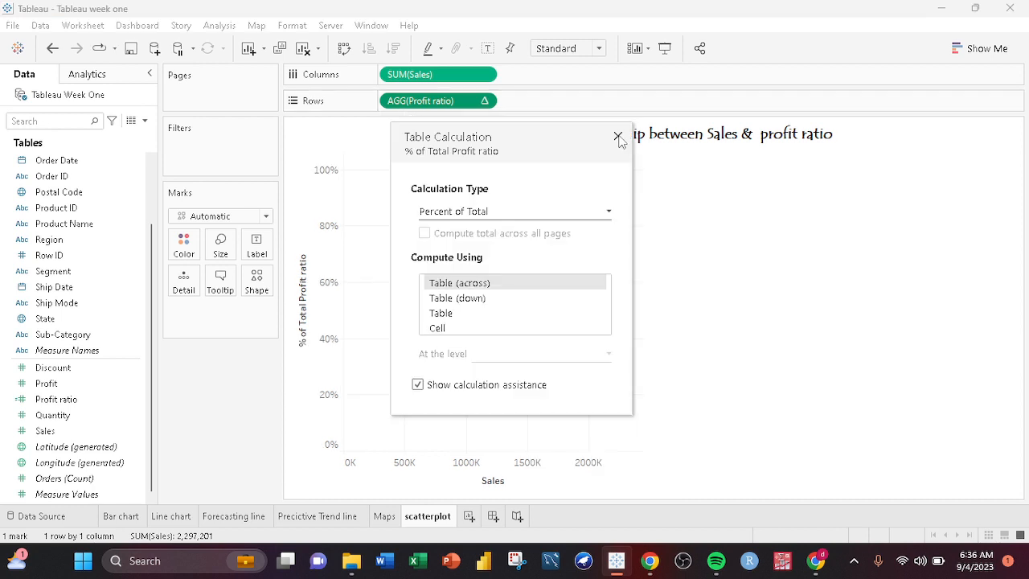
pyautogui.click(618, 138)
pyautogui.hotkey('ctrl', 'z')
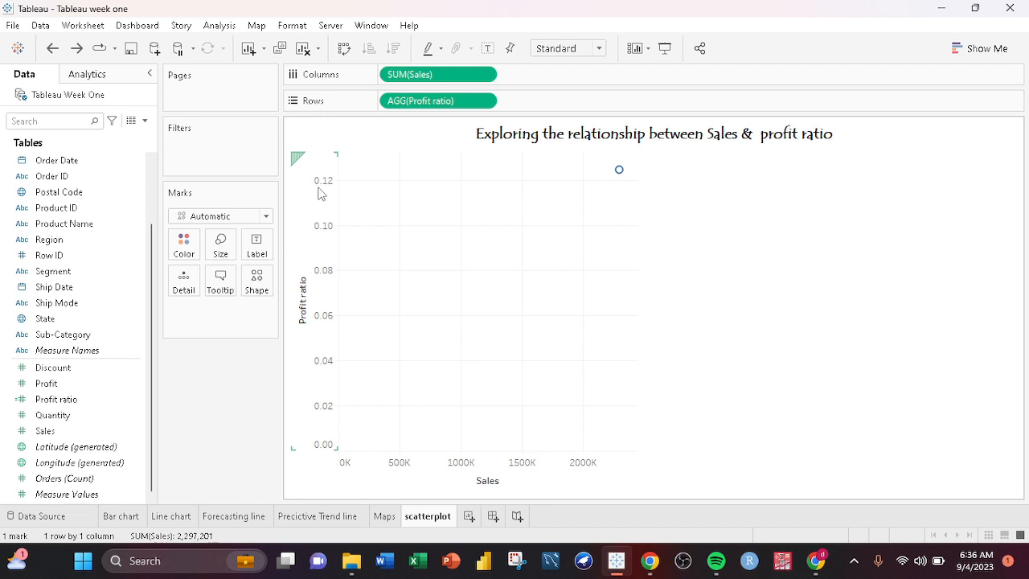
pyautogui.click(484, 101)
pyautogui.moveTo(499, 320)
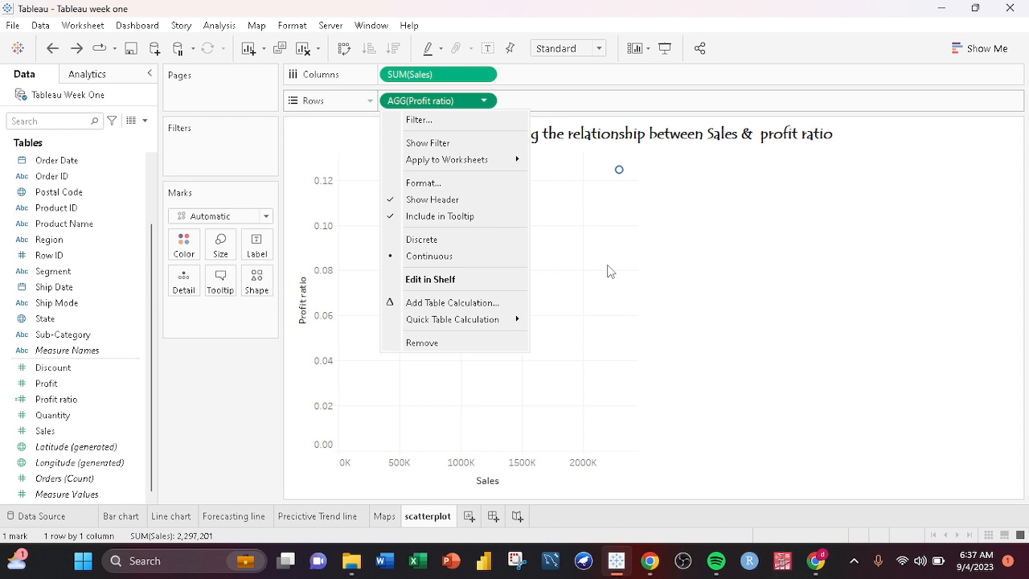
pyautogui.click(607, 265)
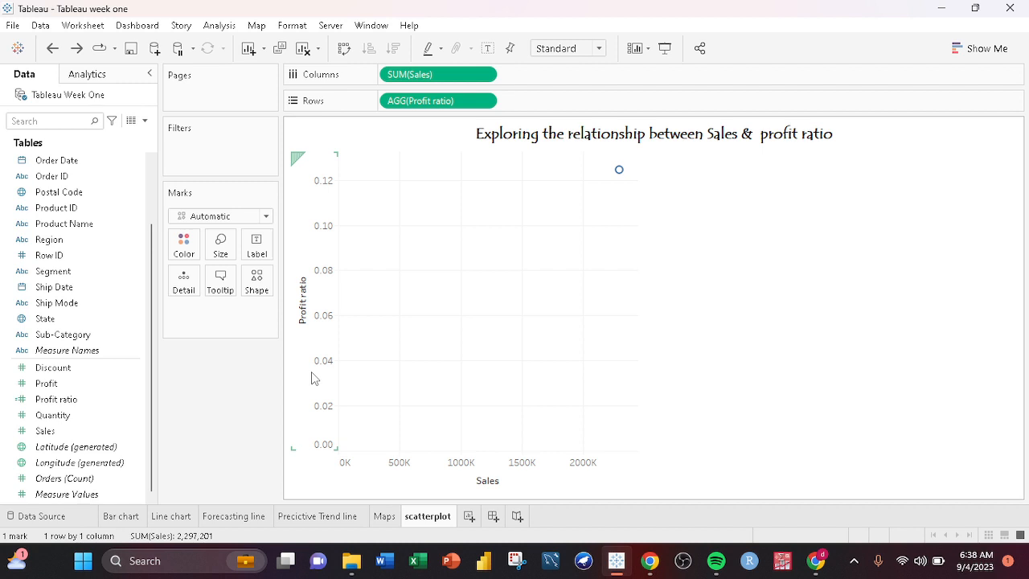
pyautogui.click(138, 401)
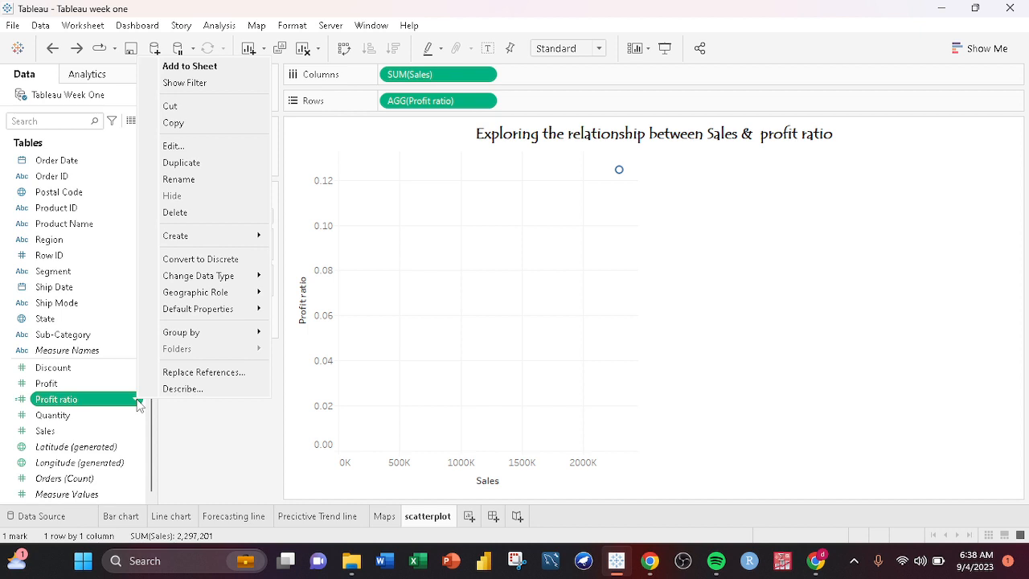
# - Apply the Percent of Total quick table calculation to the Profit ratio in Rows
pyautogui.click(484, 100)
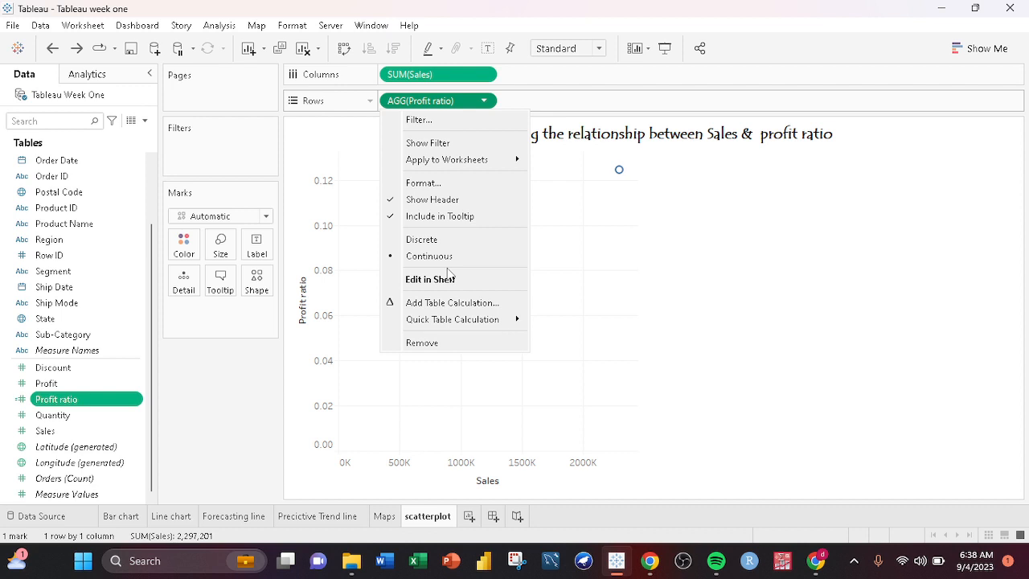
pyautogui.moveTo(466, 319)
pyautogui.click(603, 379)
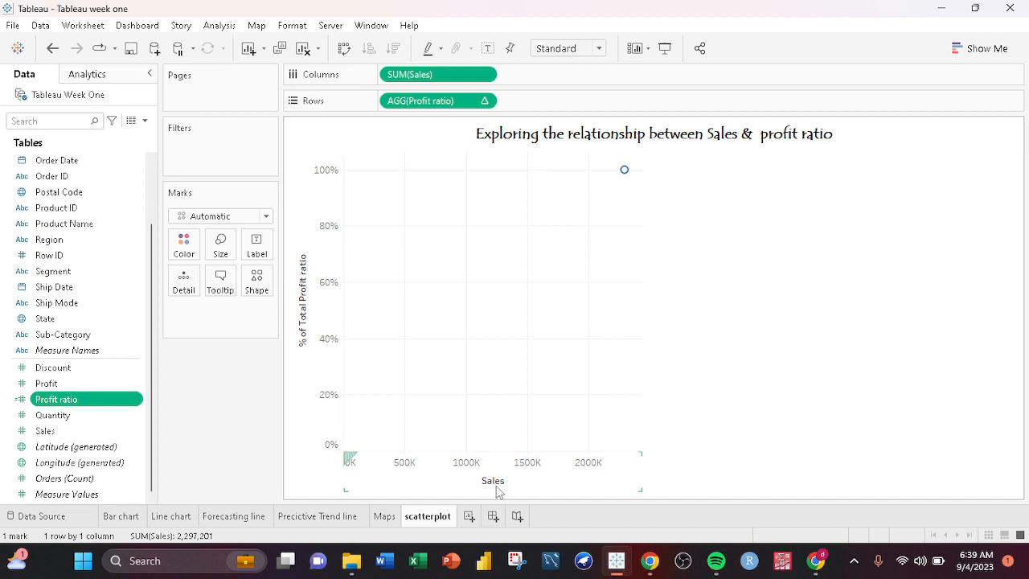
# - Format the pane numbers of SUM(Sales) as dollar currency
pyautogui.click(484, 74)
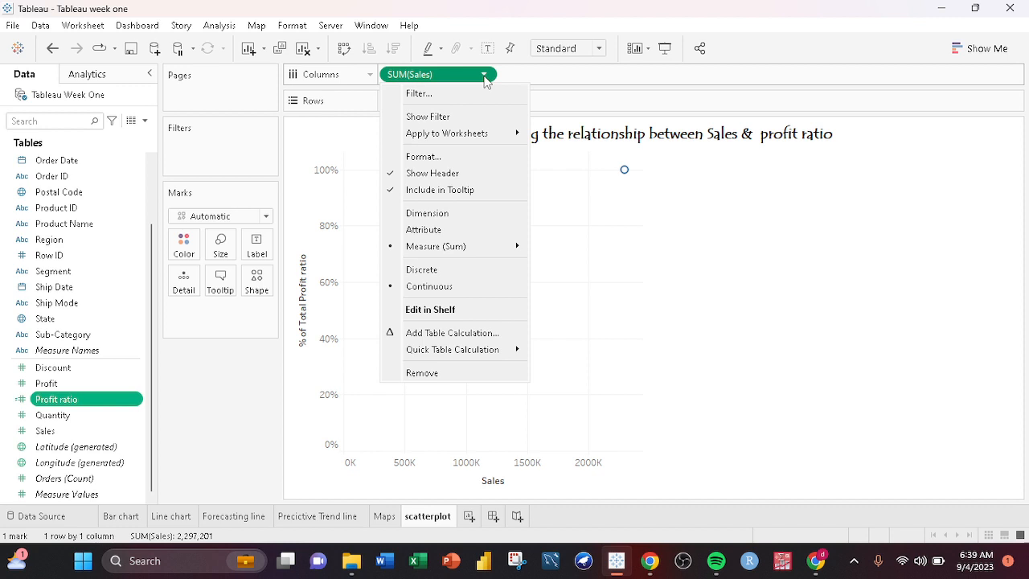
pyautogui.click(434, 156)
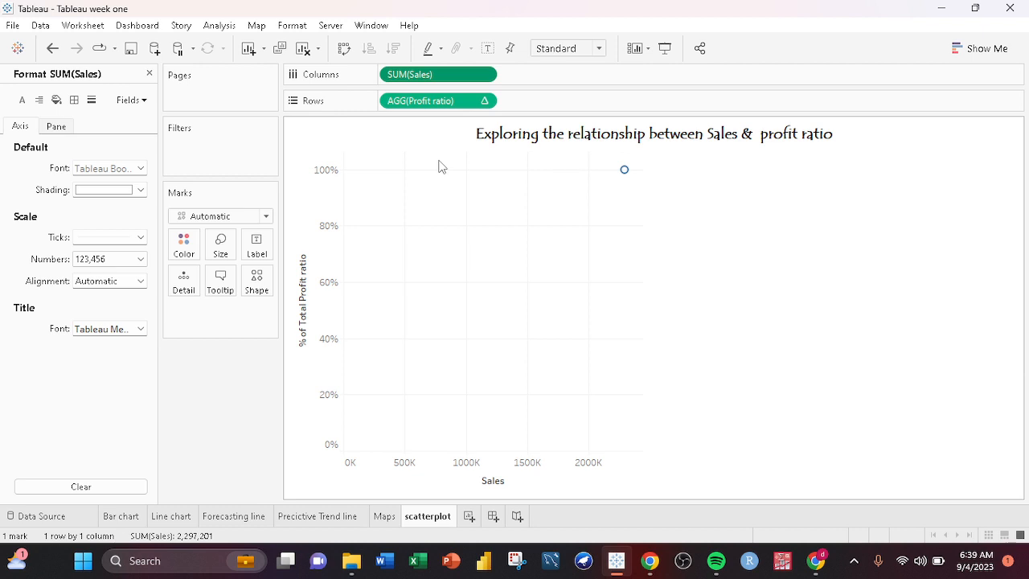
pyautogui.click(57, 126)
pyautogui.click(129, 211)
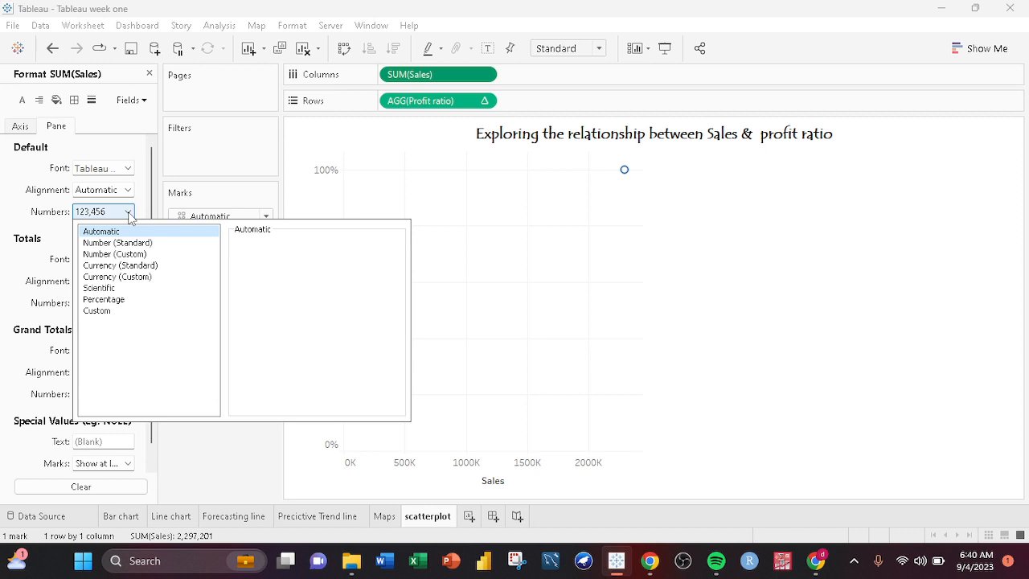
pyautogui.click(115, 254)
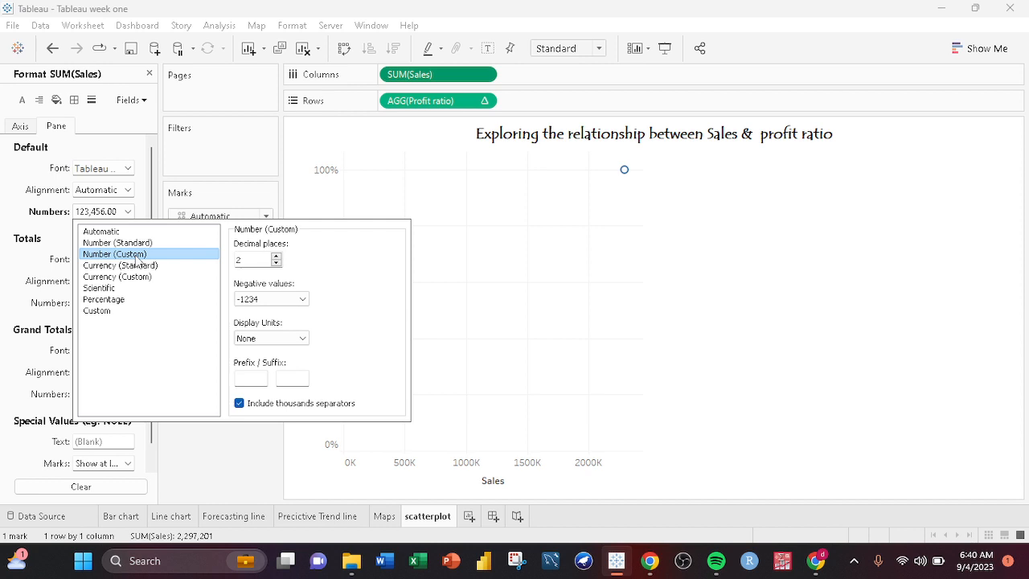
pyautogui.click(289, 338)
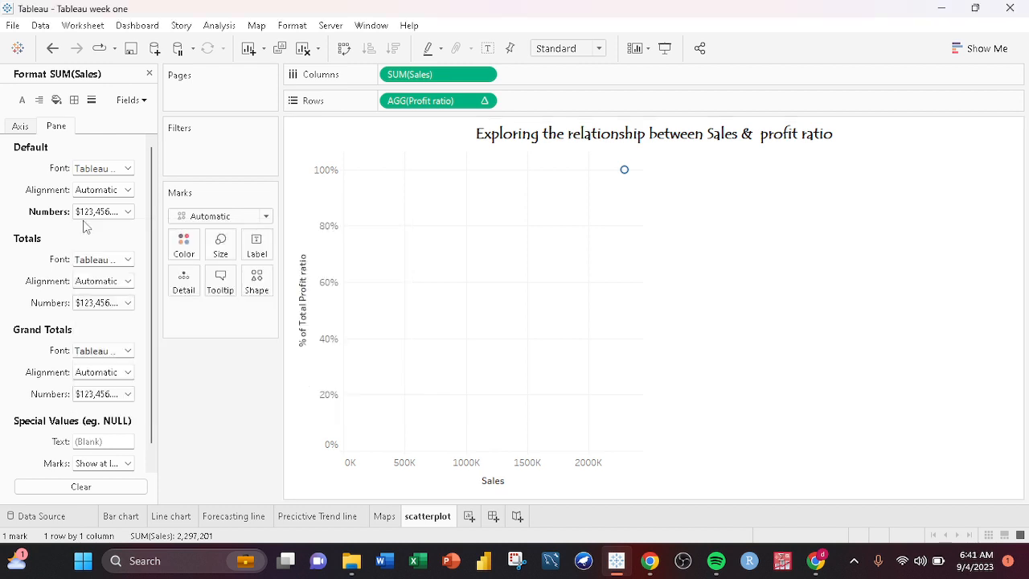
# - Format the Sales axis scale numbers as Currency (Custom) in dollars with two decimal places
pyautogui.click(20, 126)
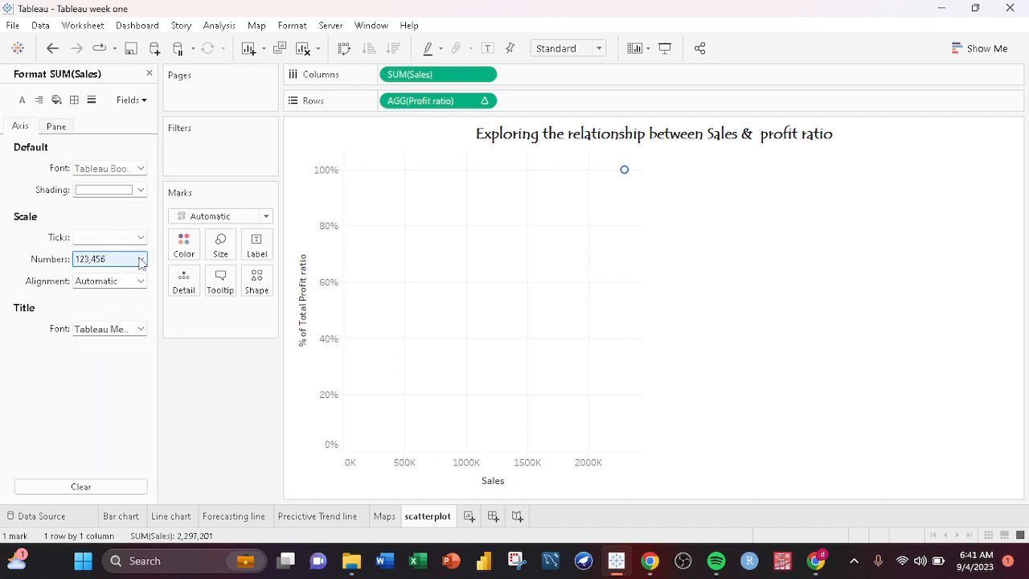
pyautogui.click(141, 259)
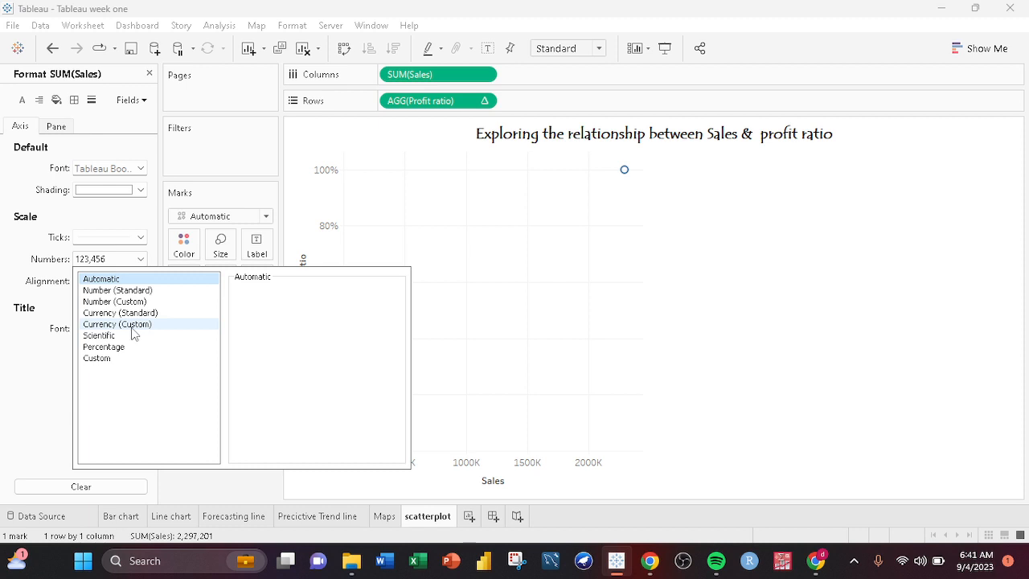
pyautogui.click(132, 326)
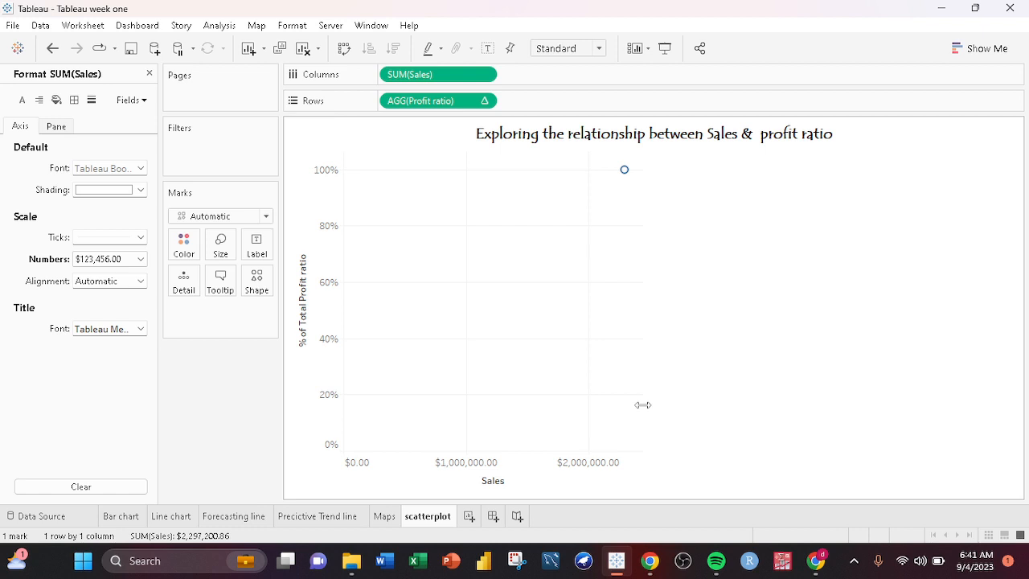
pyautogui.click(149, 73)
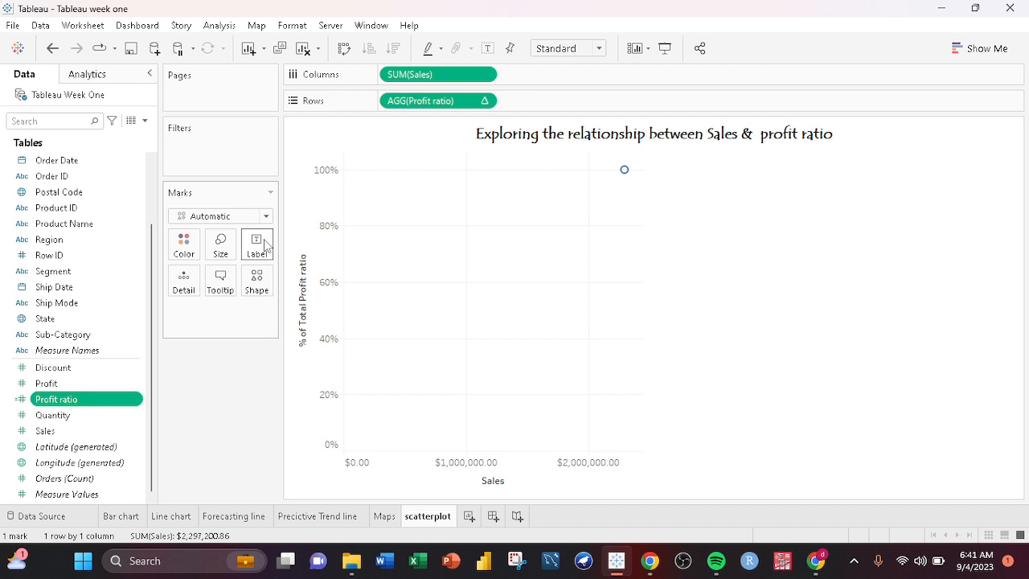
# - Change the scatterplot's mark shape to a filled circle
pyautogui.click(257, 281)
pyautogui.click(253, 347)
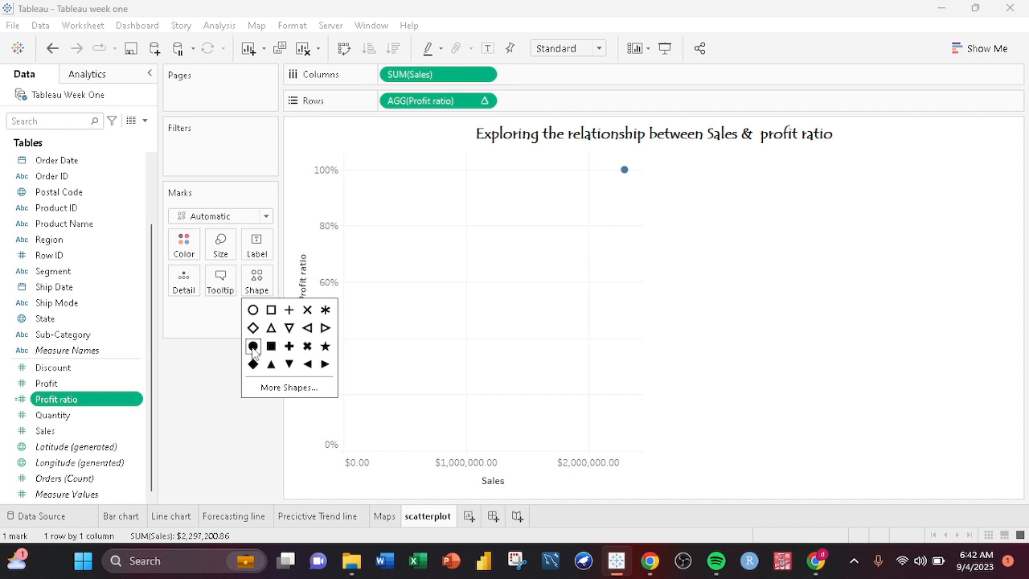
pyautogui.click(683, 262)
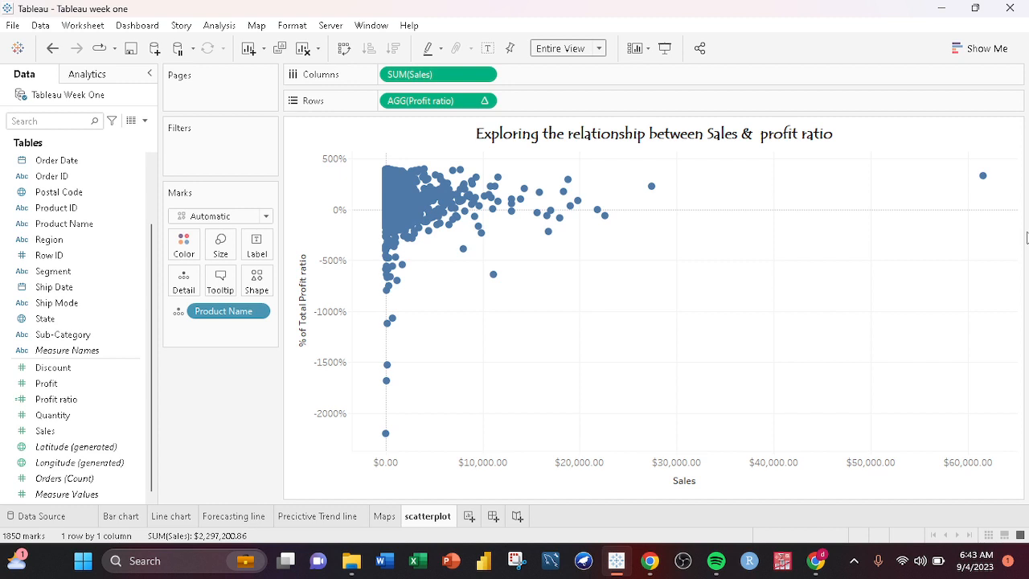
# - Recolour the scatterplot marks to near-black
pyautogui.moveTo(983, 178)
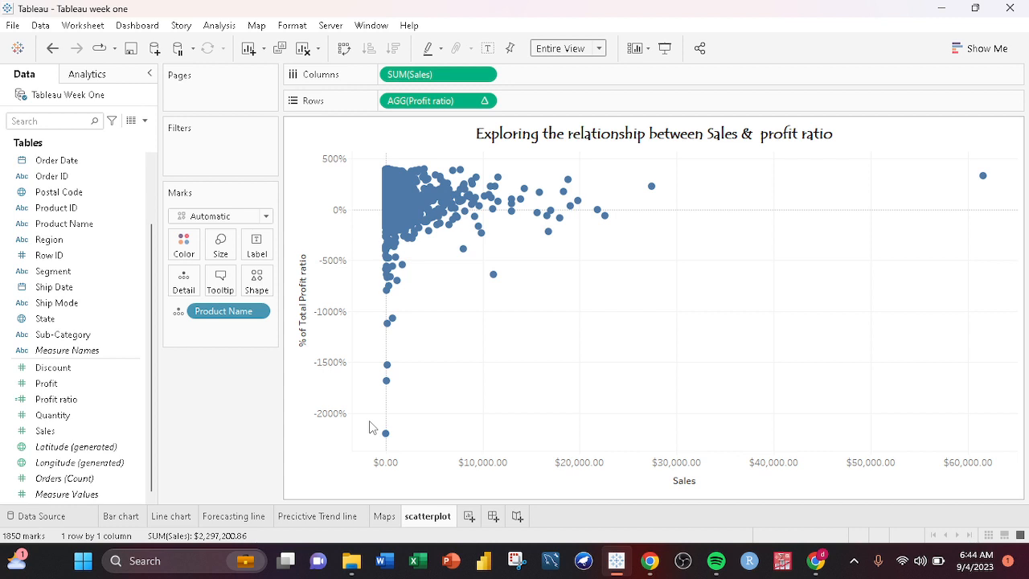
pyautogui.moveTo(385, 433)
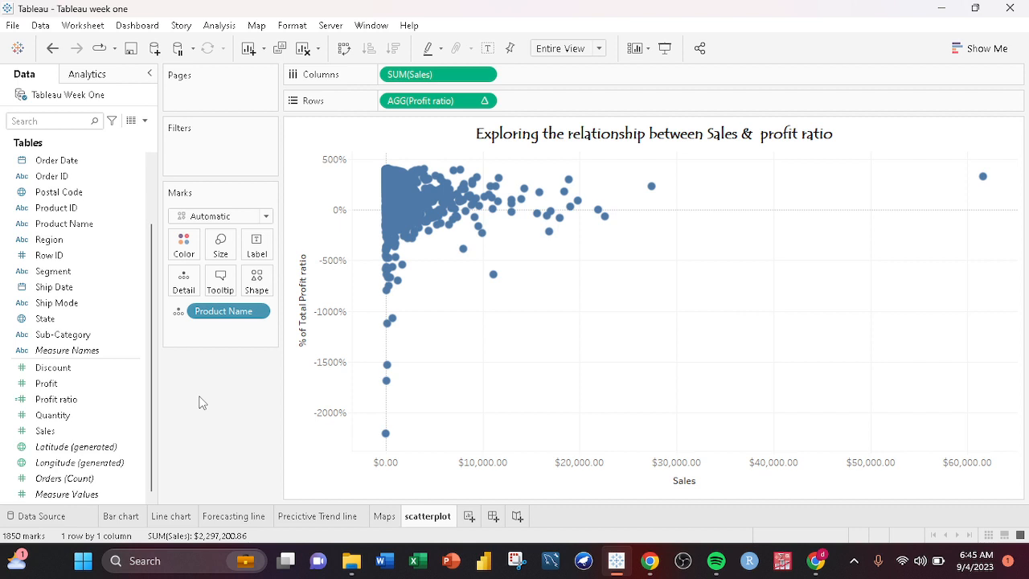
pyautogui.click(183, 243)
pyautogui.click(192, 309)
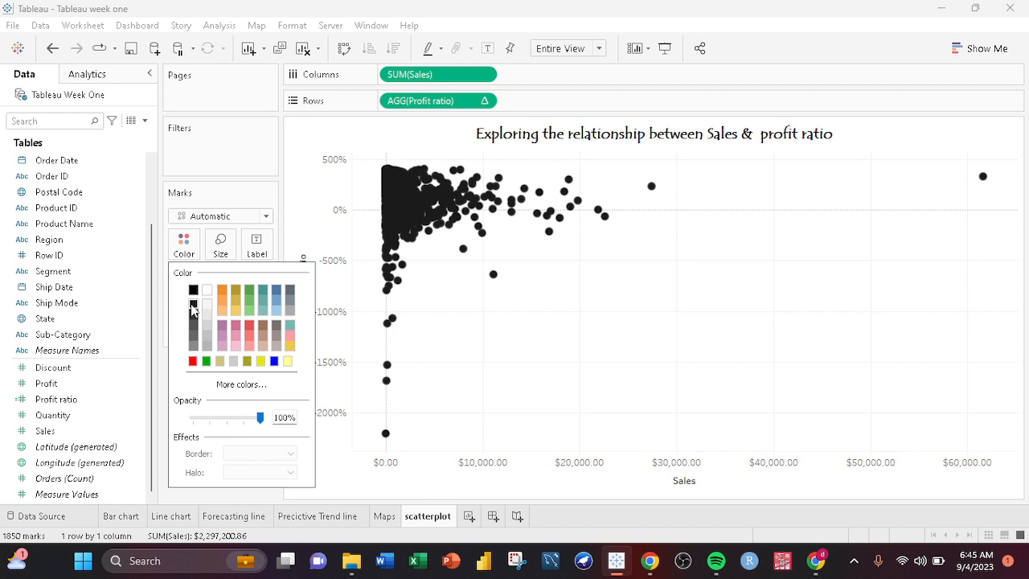
pyautogui.click(440, 343)
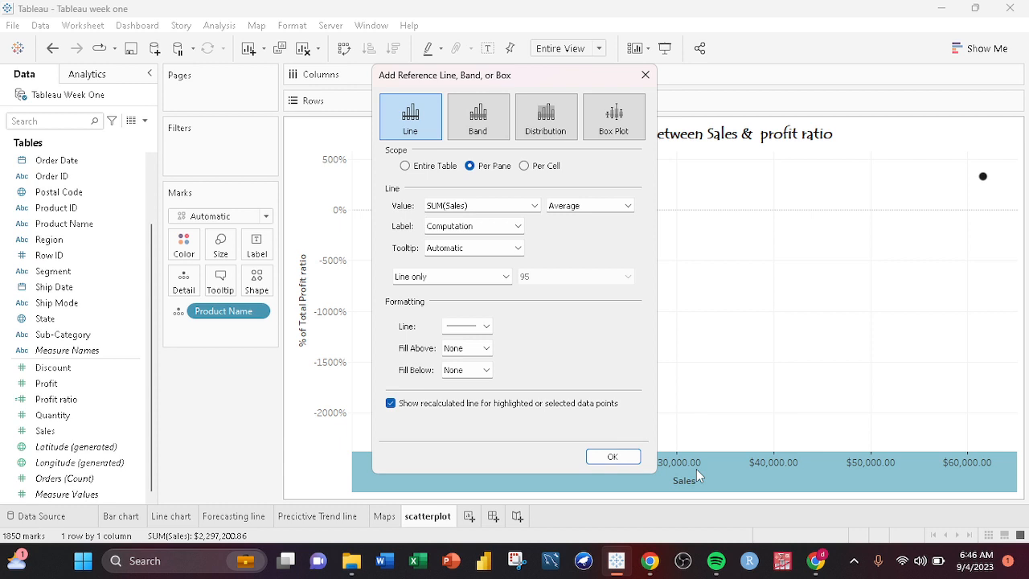
# - Format the average reference line on the Sales axis as a red dotted line
pyautogui.click(480, 326)
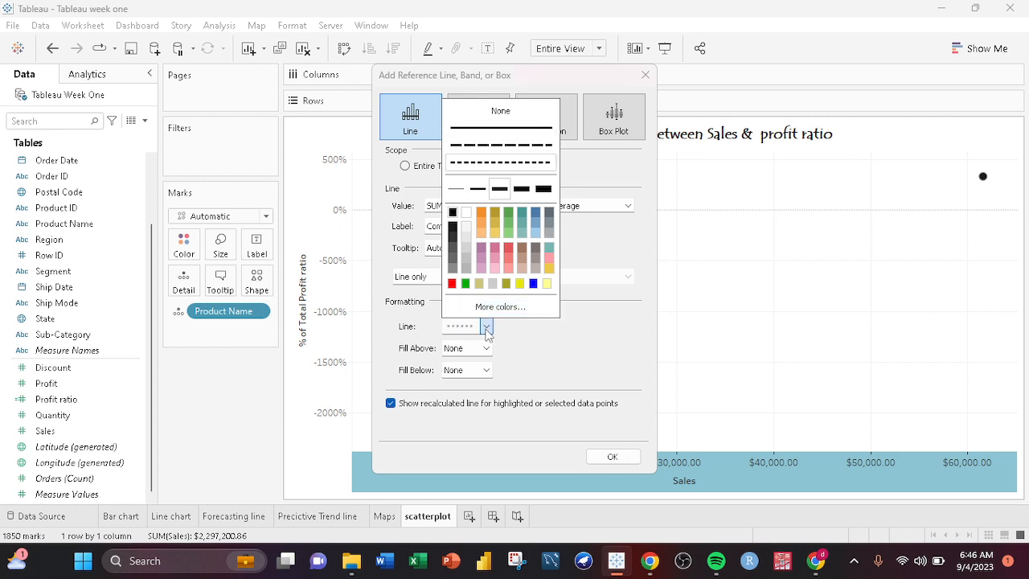
pyautogui.click(451, 284)
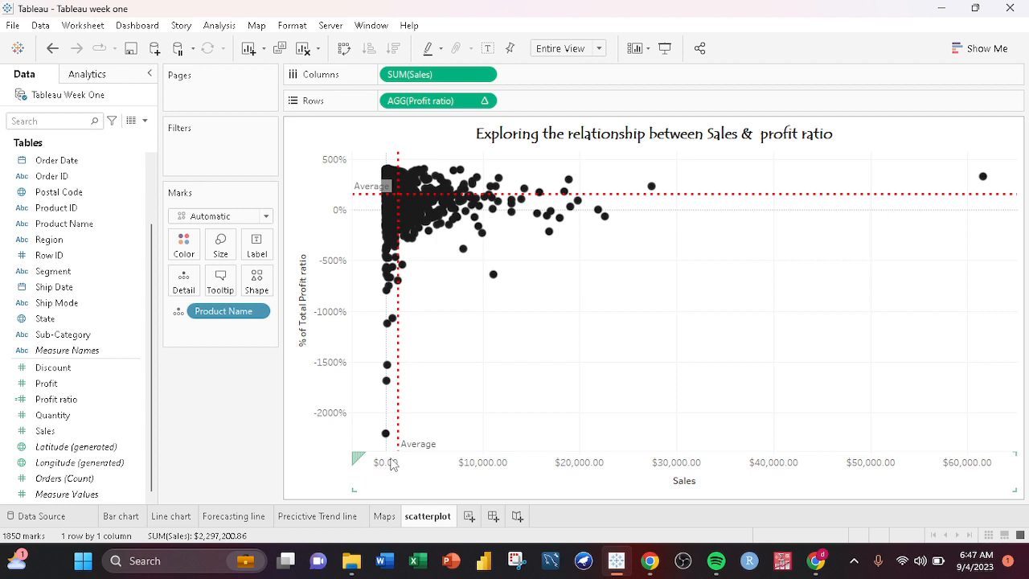
# - Inspect the scatterplot marks around the average lines for Sales and Profit ratio
pyautogui.moveTo(393, 277)
pyautogui.moveTo(492, 187)
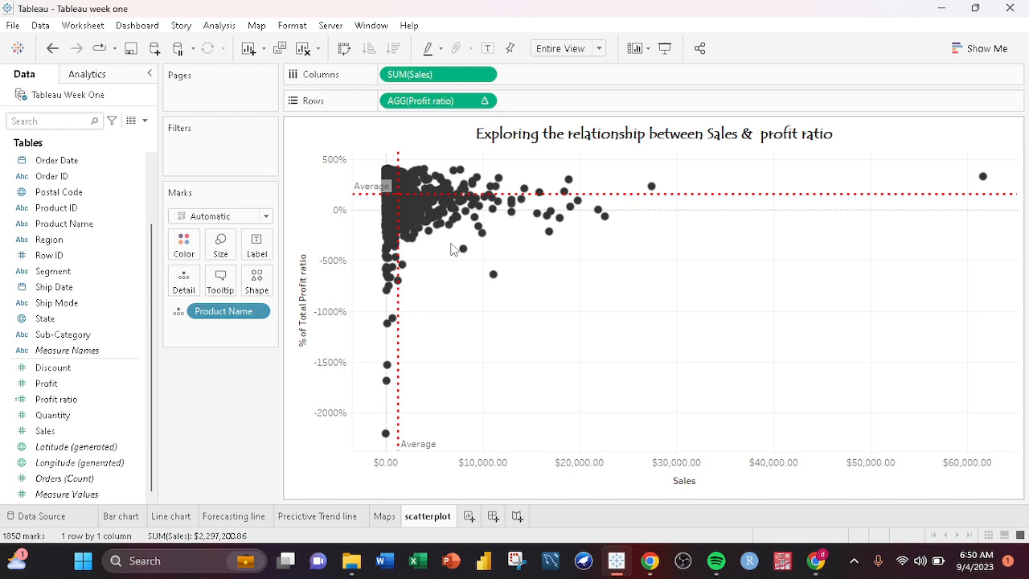
pyautogui.moveTo(491, 225)
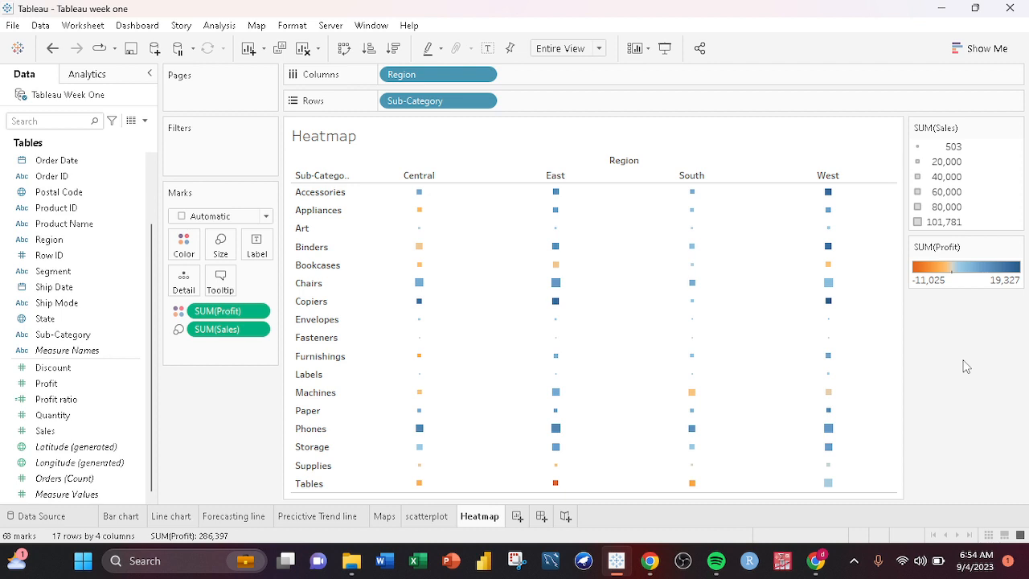
# - Reverse the heatmap's Profit colour palette so that it runs from blue to orange
pyautogui.click(183, 244)
pyautogui.click(235, 293)
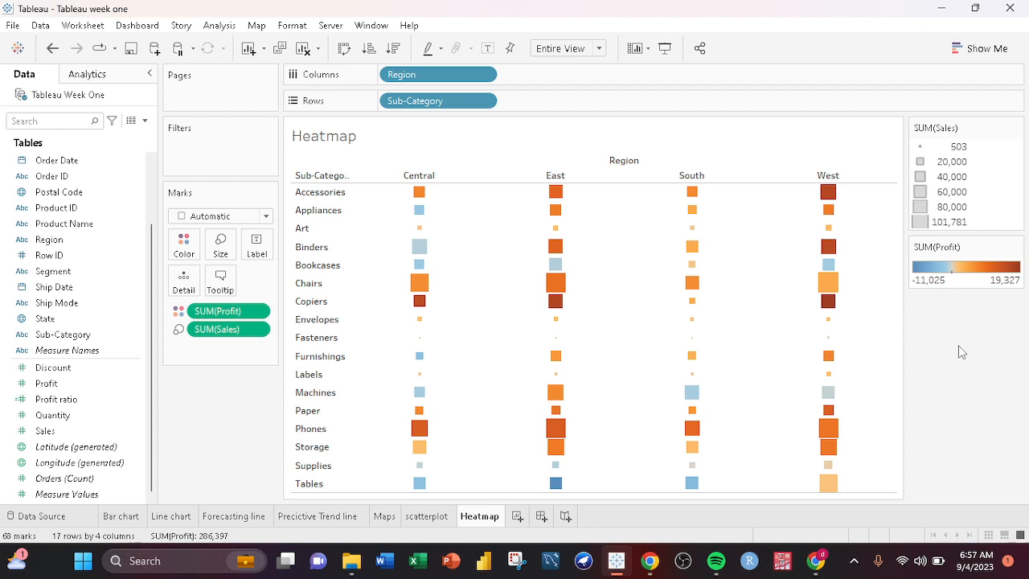
# - Place the average Profit as a text value on the scorecards sheet
pyautogui.click(61, 434)
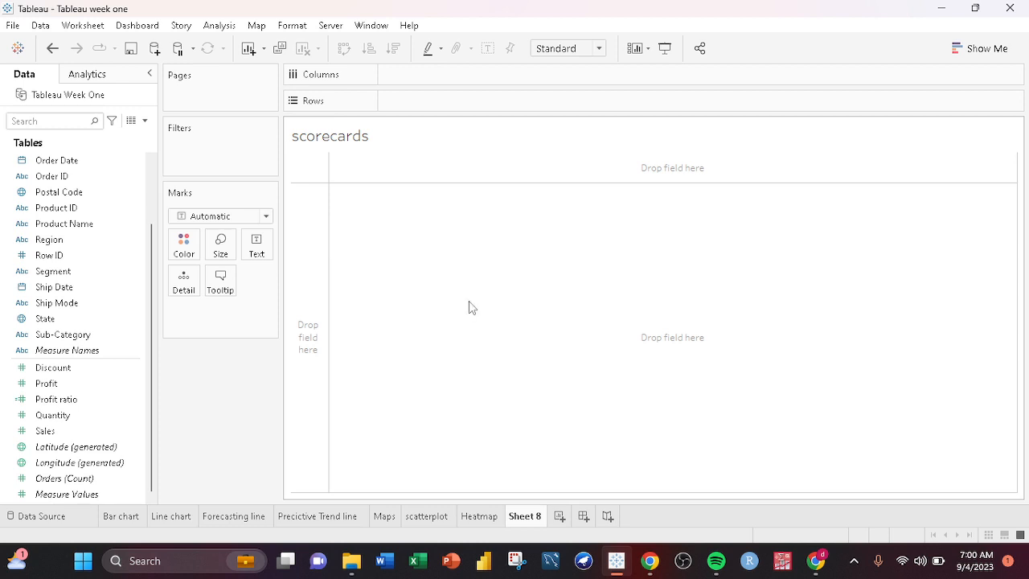
pyautogui.click(34, 371)
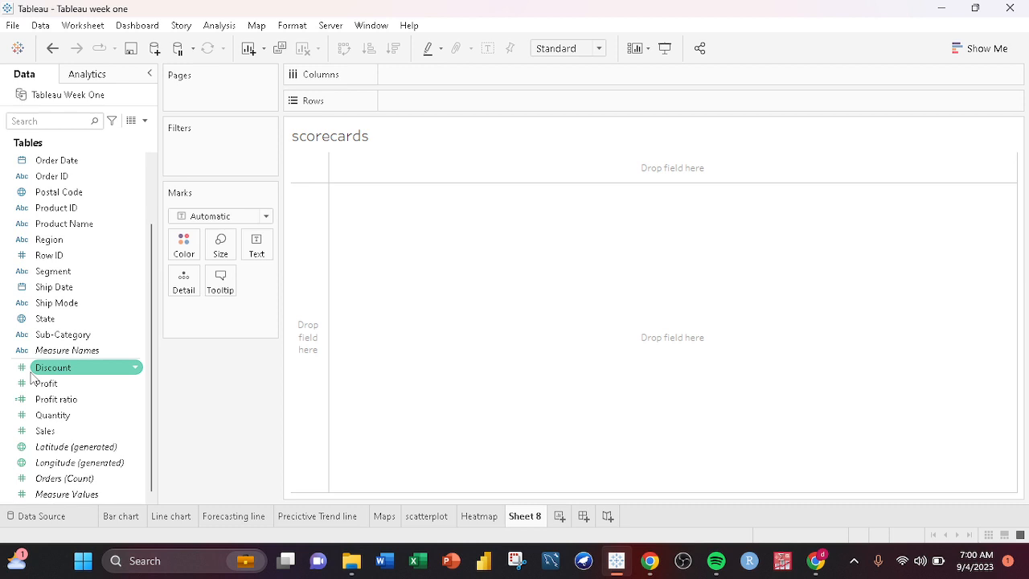
pyautogui.moveTo(32, 378); pyautogui.dragTo(356, 176)
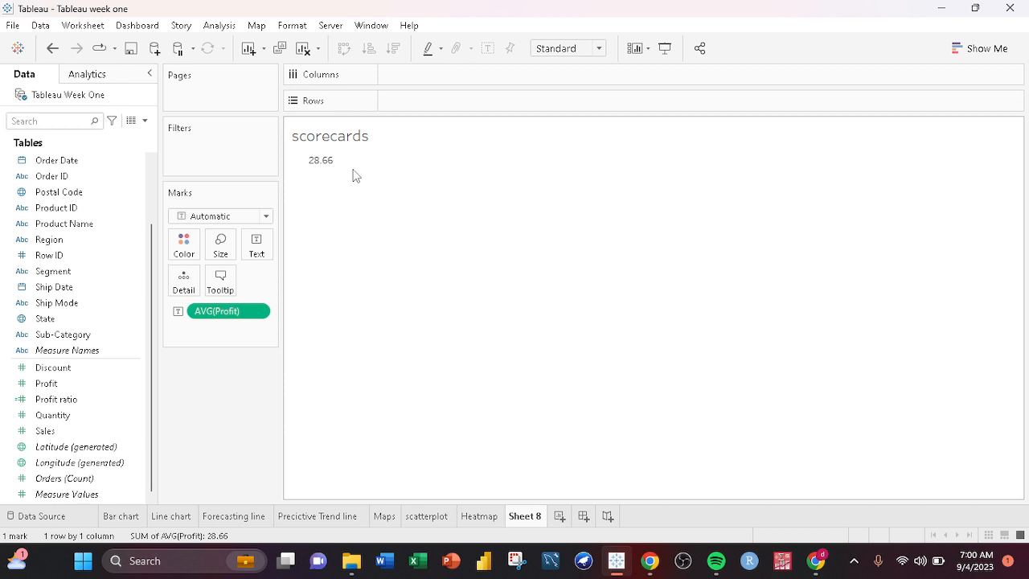